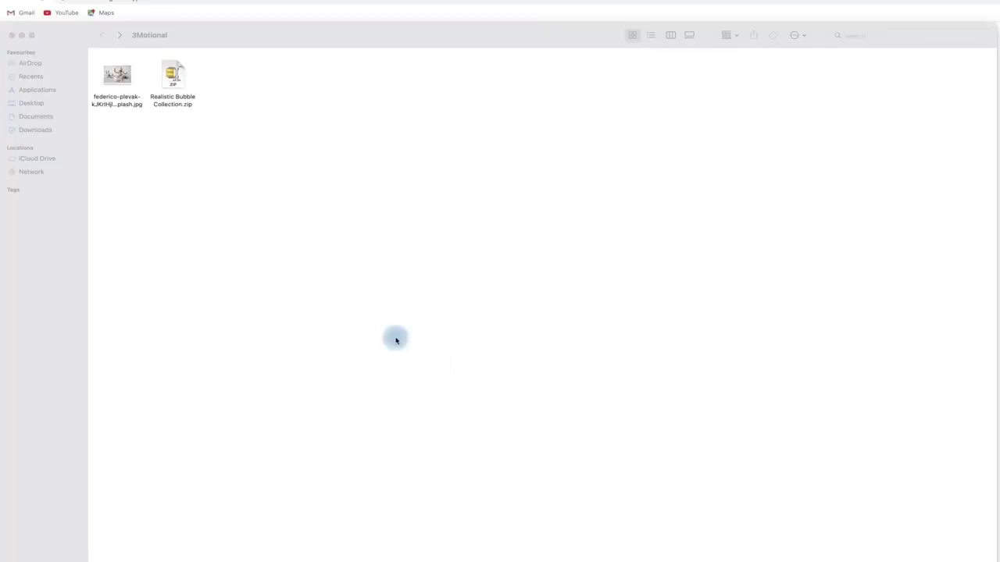
Unzip Realistic Bubble Collection.zip in 3Motional and check the new folder of 43 bubble PNGs.
{"action": "right_click", "coordinate": [173, 92]}
{"action": "right_click", "coordinate": [170, 86]}
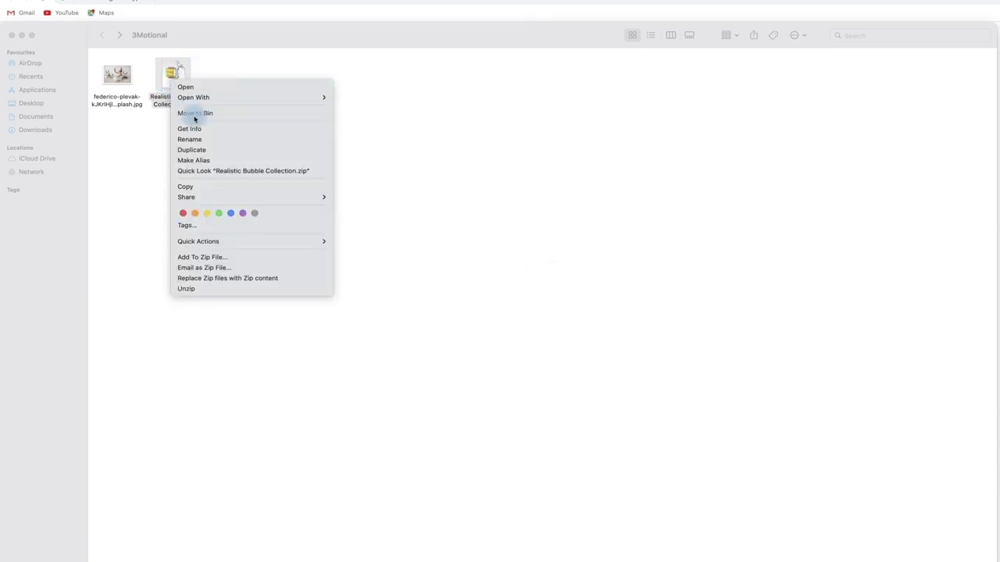
{"action": "left_click", "coordinate": [208, 289]}
{"action": "left_click", "coordinate": [210, 289]}
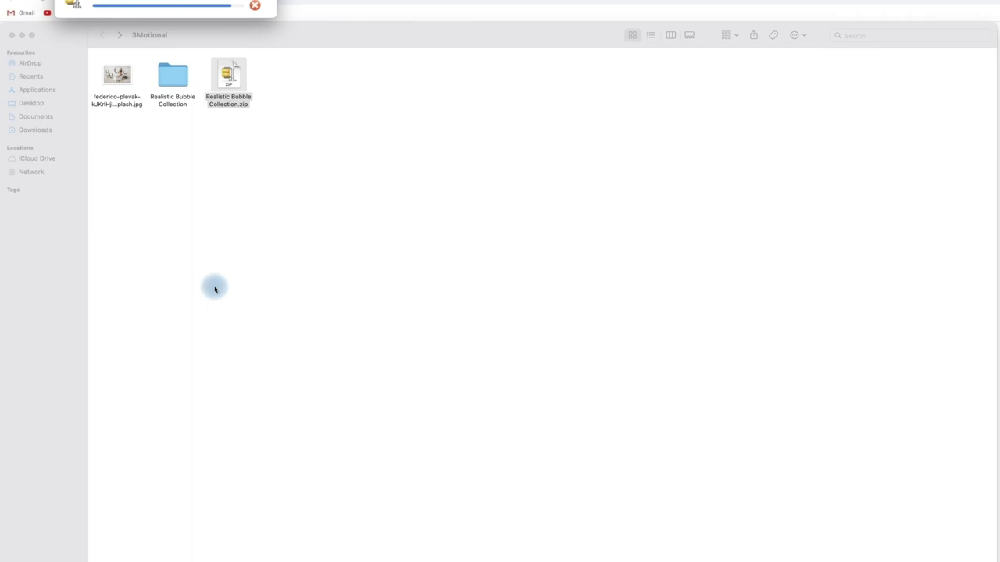
{"action": "left_click", "coordinate": [171, 84]}
{"action": "double_click", "coordinate": [172, 86]}
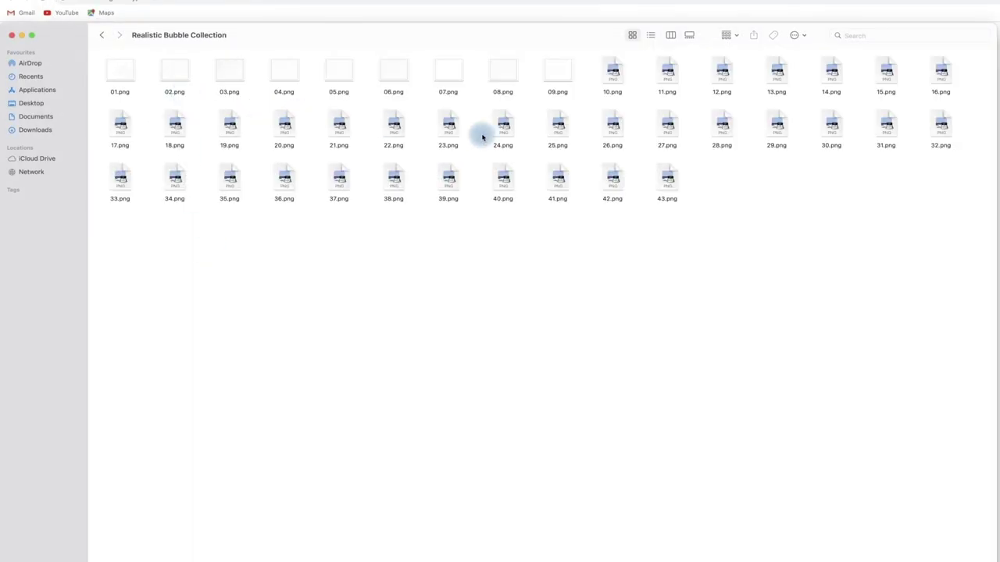
{"action": "left_click", "coordinate": [101, 35]}
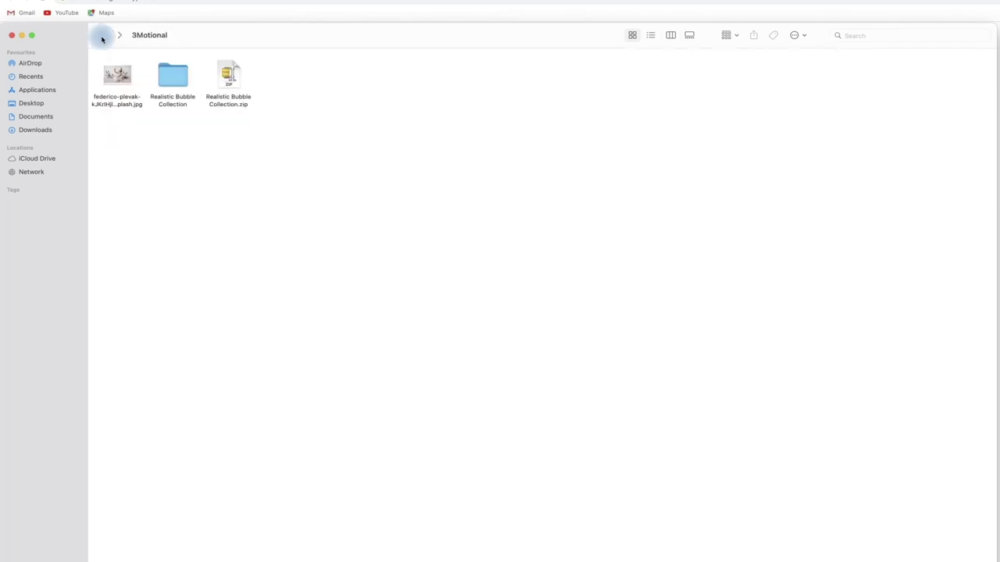
Search Google for 'photopea' and open the Photopea online editor beside the Finder window.
{"action": "left_click", "coordinate": [295, 14]}
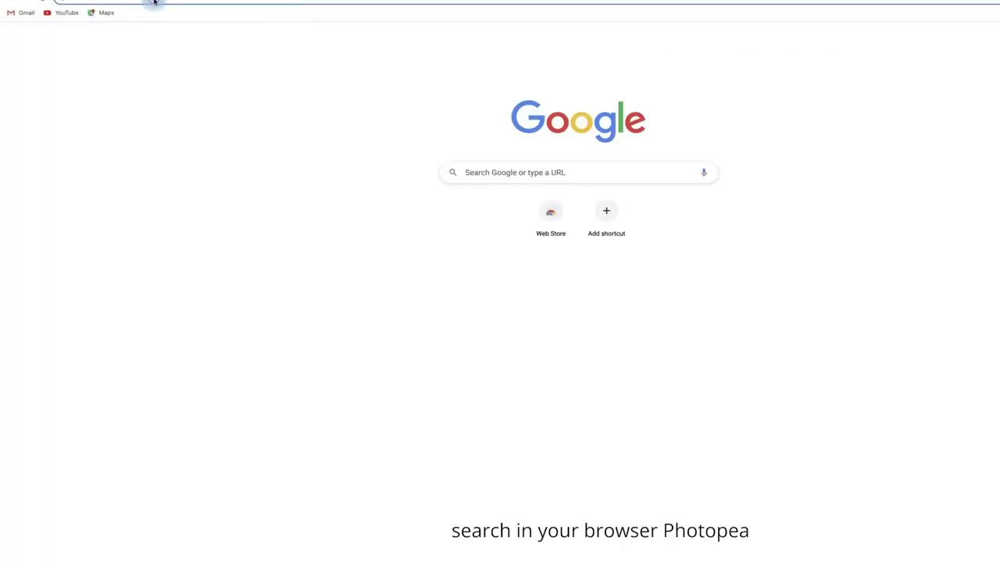
{"action": "type", "text": "photopea"}
{"action": "left_click", "coordinate": [96, 17]}
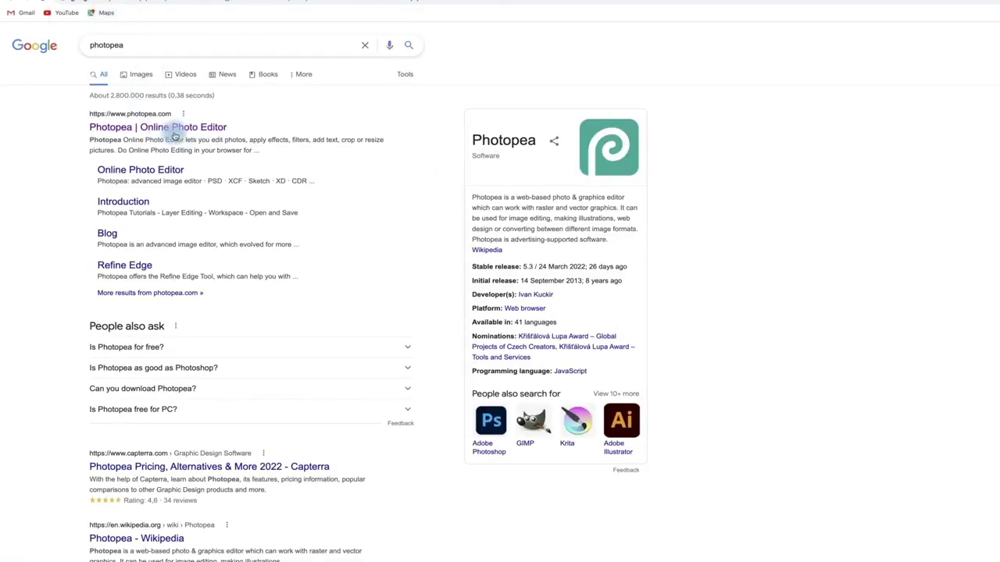
{"action": "left_click", "coordinate": [165, 129]}
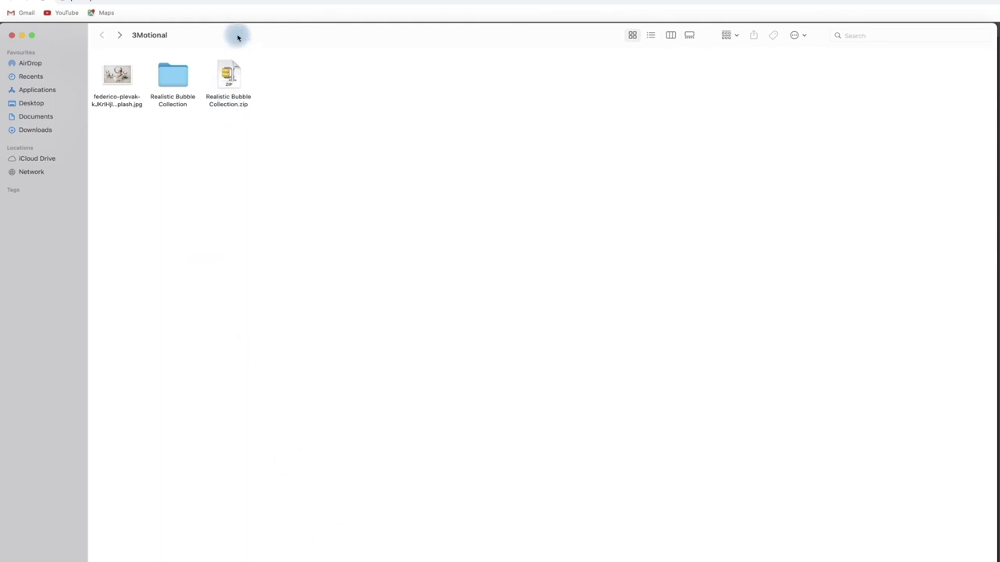
{"action": "left_click_drag", "start_coordinate": [239, 35], "coordinate": [232, 202]}
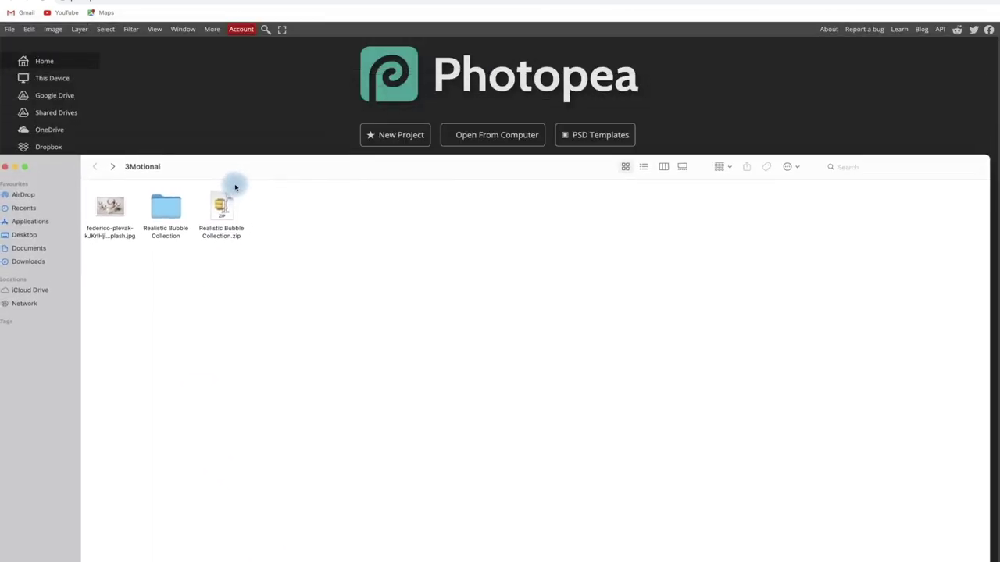
Open the baby-in-bathtub jpg in Photopea and drop bubble overlay 20.png onto it.
{"action": "left_click_drag", "start_coordinate": [107, 220], "coordinate": [668, 95]}
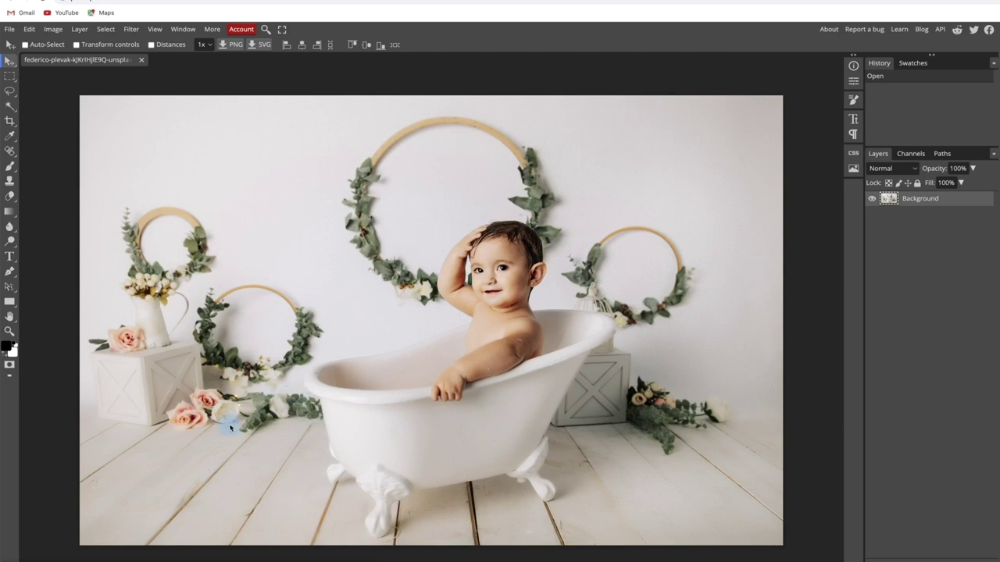
{"action": "left_click", "coordinate": [173, 556]}
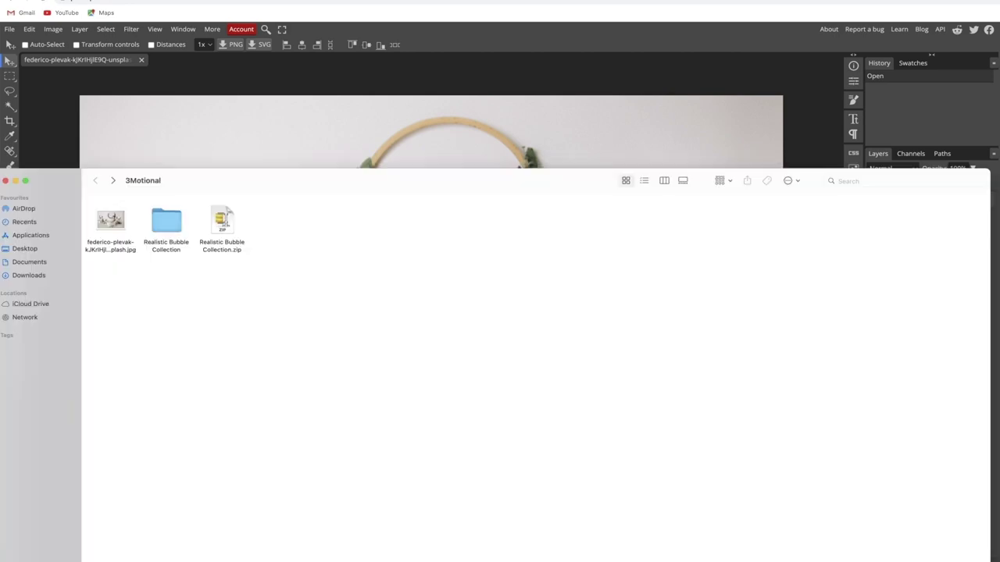
{"action": "left_click", "coordinate": [169, 229]}
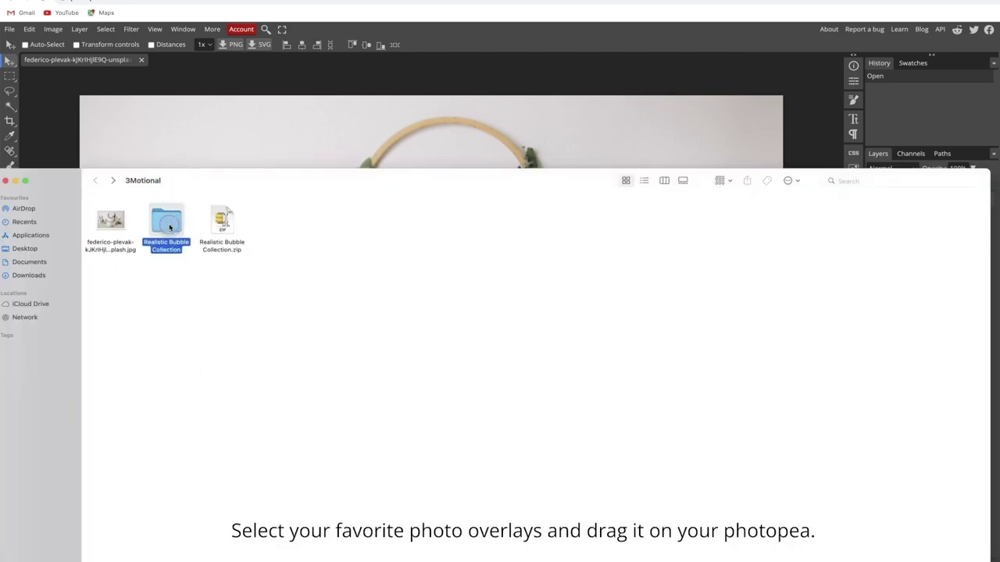
{"action": "double_click", "coordinate": [169, 226]}
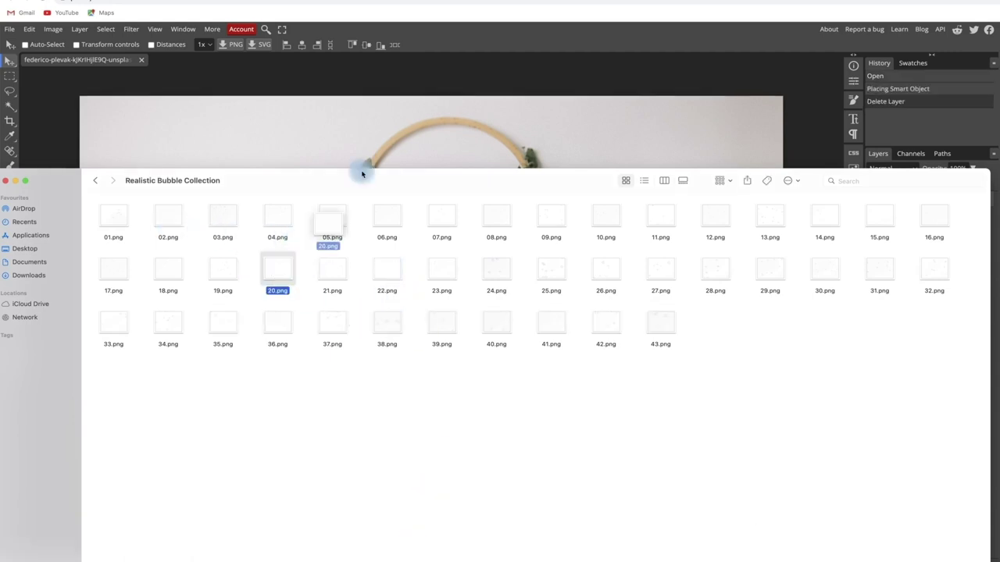
{"action": "left_click_drag", "start_coordinate": [281, 269], "coordinate": [372, 123]}
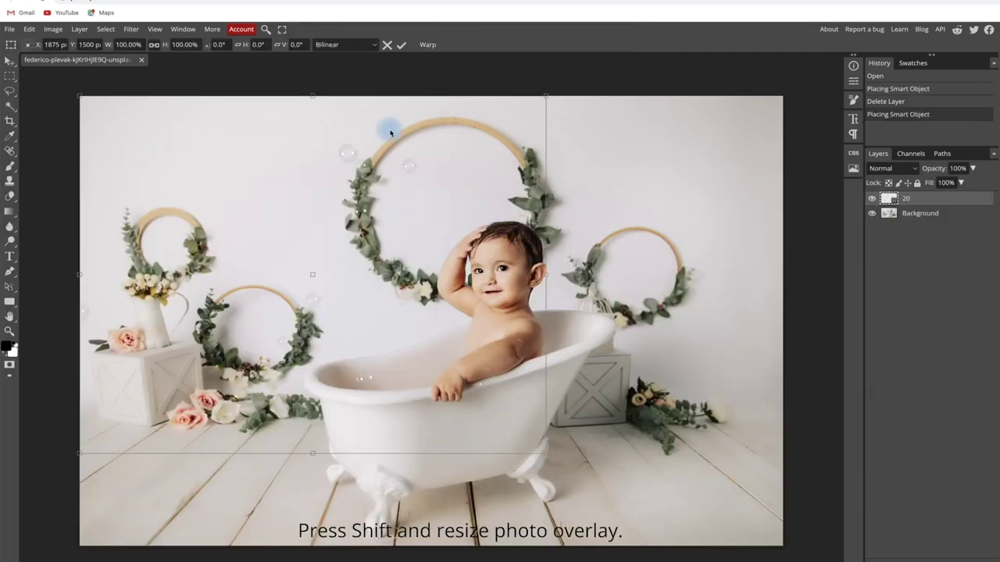
Scale bubble layer 20 up to about 150% across the photo and blend it with Linear Dodge.
{"action": "left_click_drag", "start_coordinate": [544, 454], "coordinate": [716, 554]}
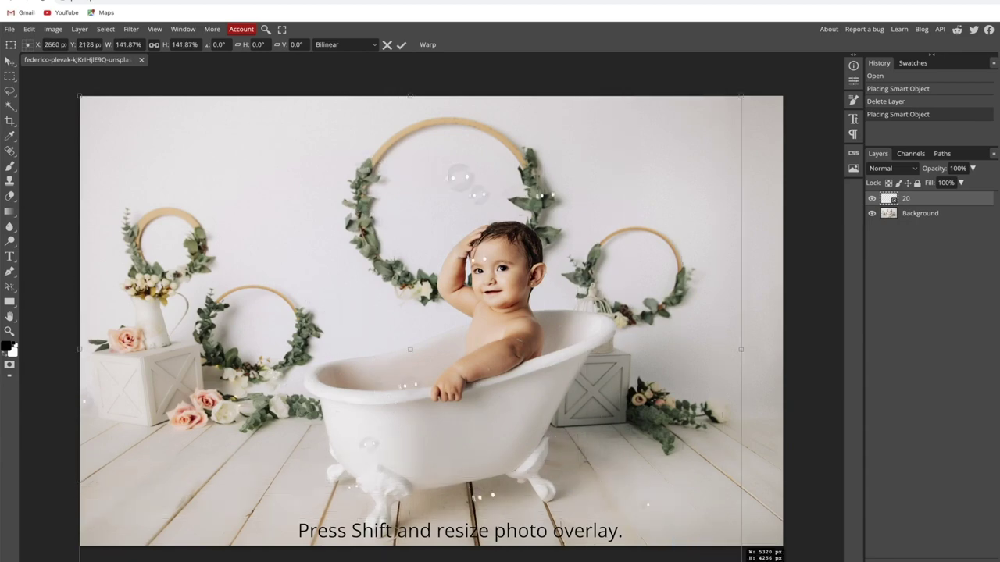
{"action": "left_click_drag", "start_coordinate": [716, 554], "coordinate": [787, 561]}
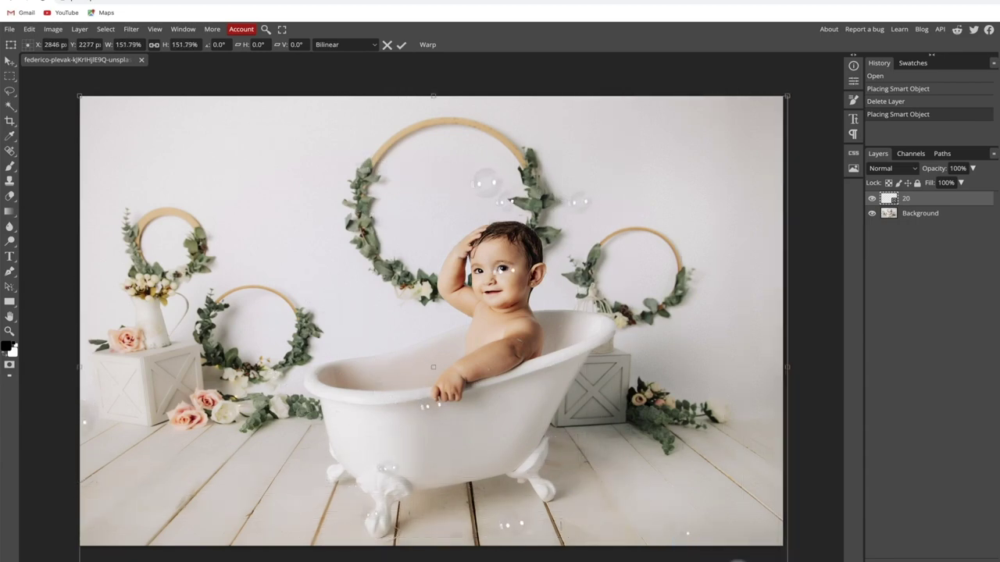
{"action": "left_click", "coordinate": [405, 45]}
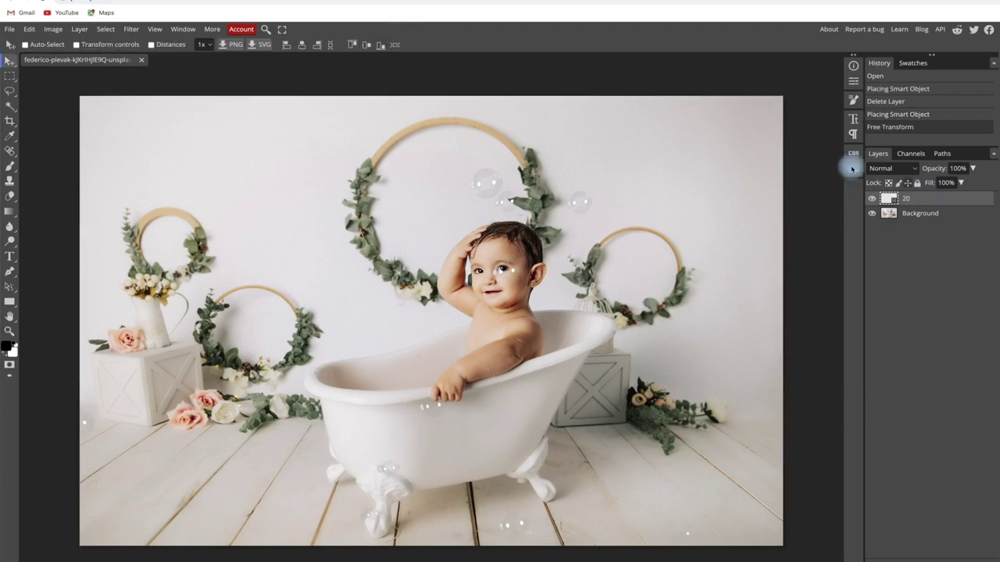
{"action": "left_click", "coordinate": [895, 171]}
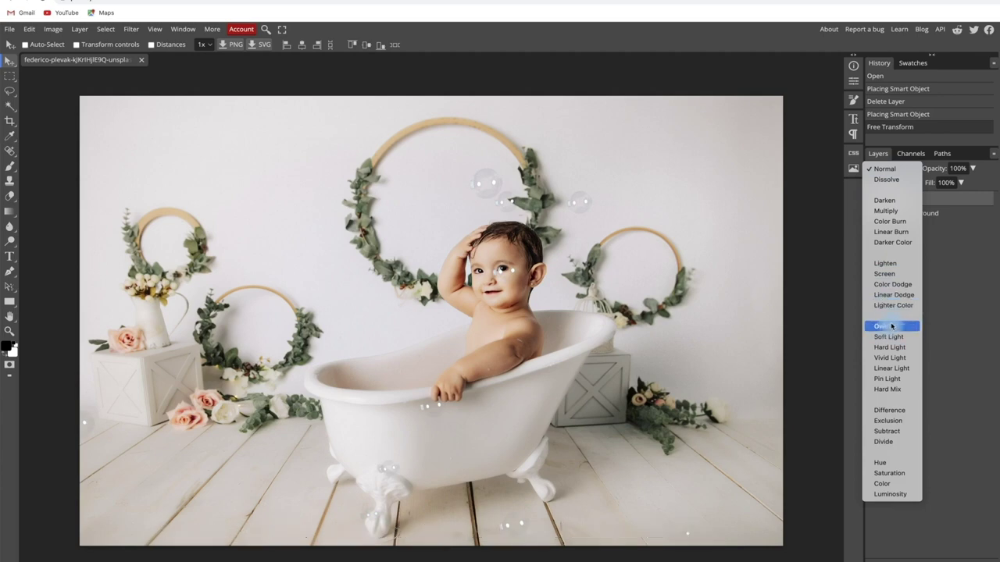
{"action": "left_click", "coordinate": [891, 296]}
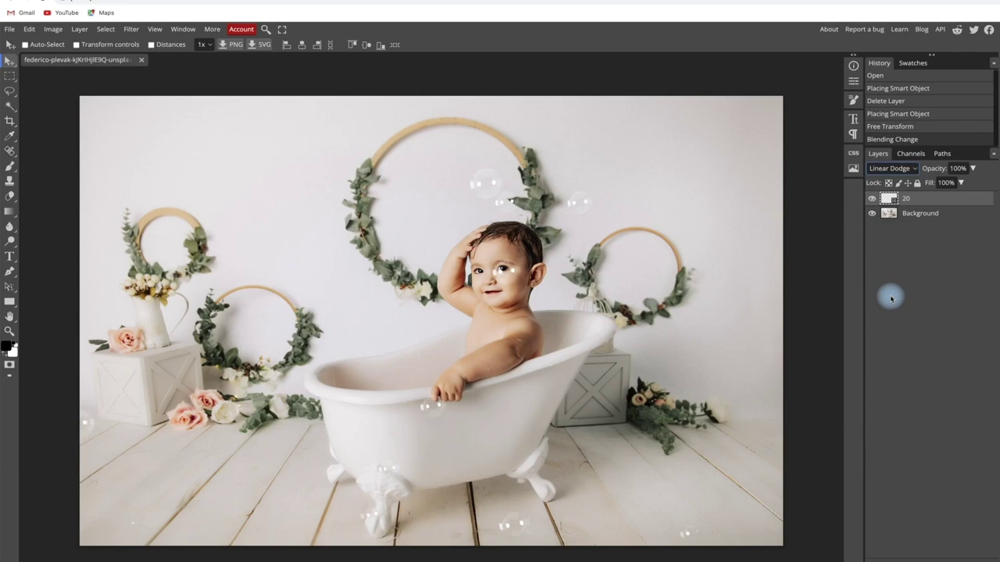
{"action": "left_click", "coordinate": [518, 559]}
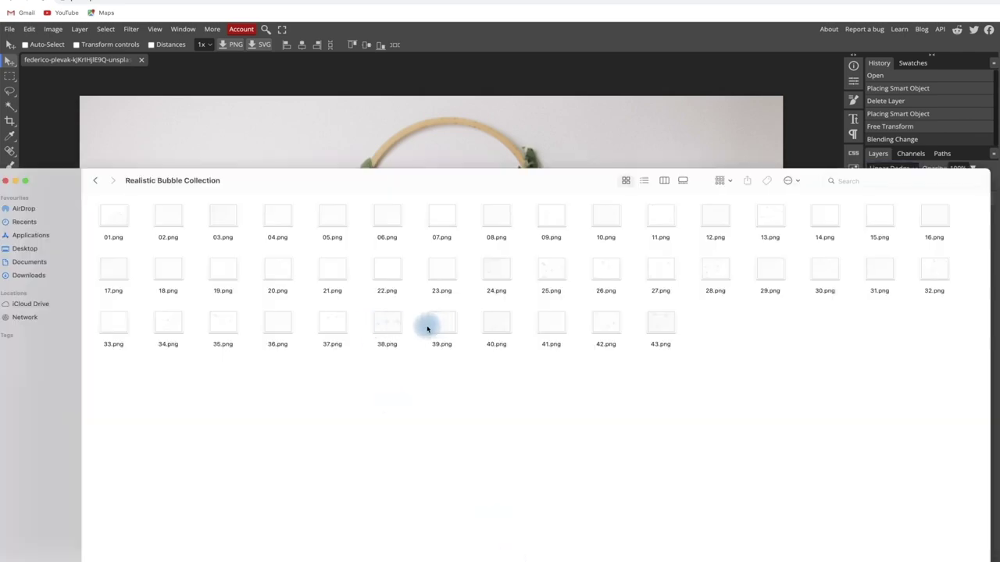
Place bubble overlay 40.png on the photo, enlarge it and shift it upward.
{"action": "left_click", "coordinate": [490, 326]}
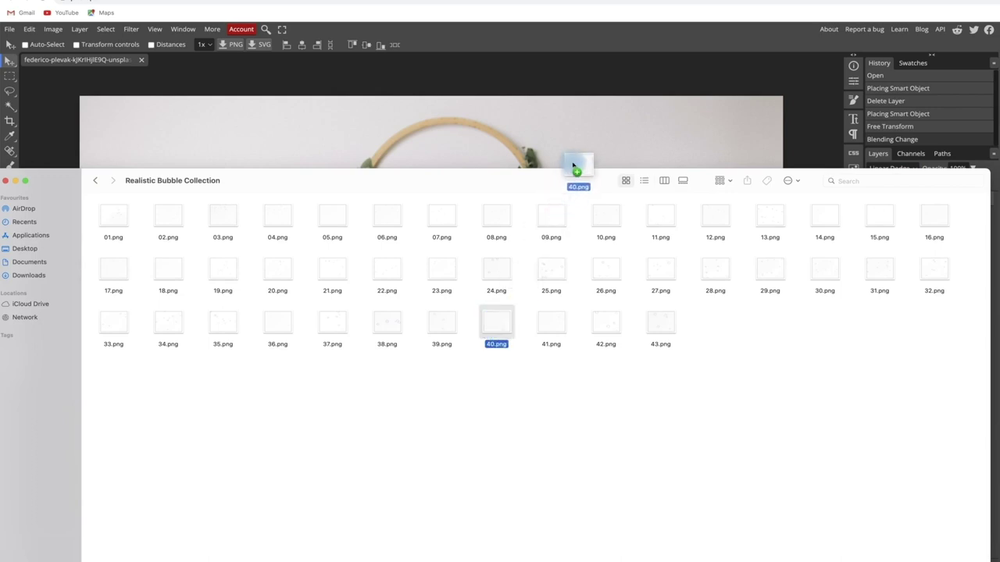
{"action": "left_click_drag", "start_coordinate": [490, 326], "coordinate": [571, 159]}
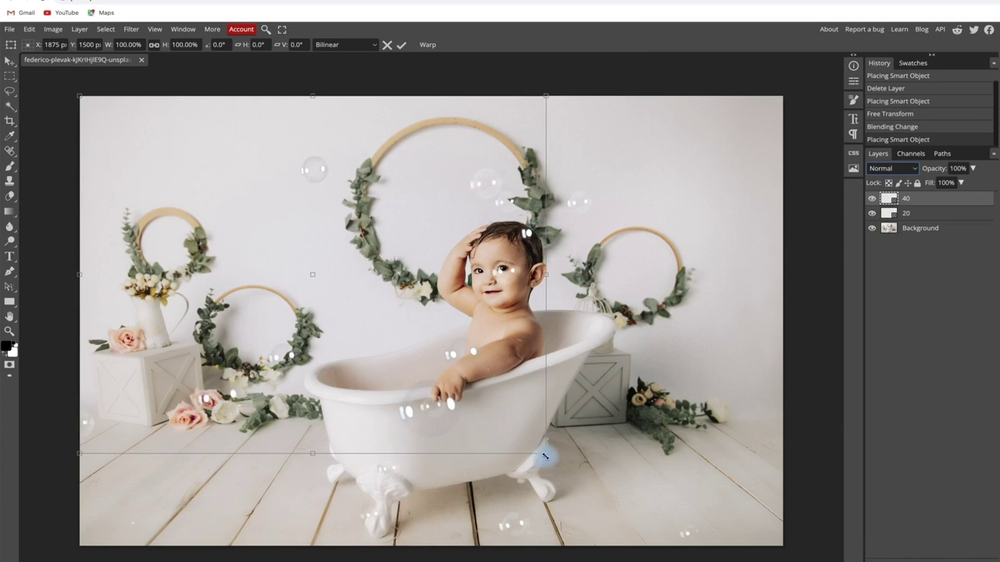
{"action": "left_click_drag", "start_coordinate": [549, 454], "coordinate": [764, 544]}
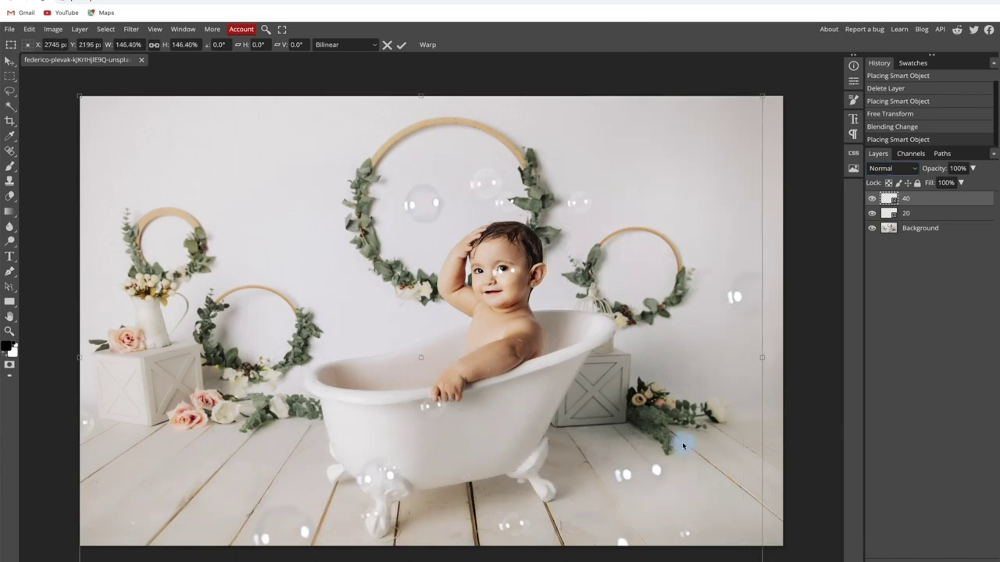
{"action": "left_click_drag", "start_coordinate": [762, 96], "coordinate": [789, 73]}
{"action": "left_click_drag", "start_coordinate": [700, 148], "coordinate": [699, 96]}
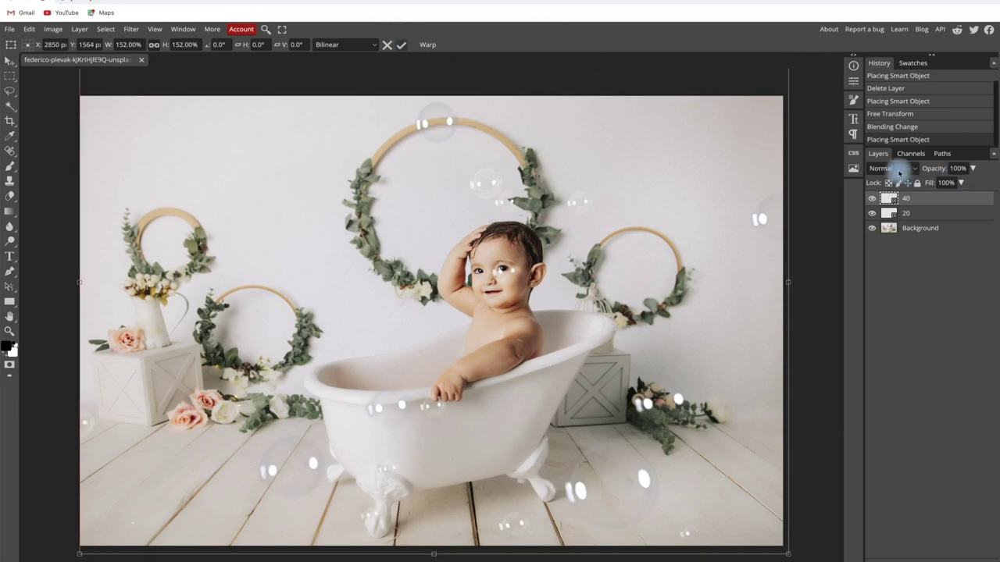
{"action": "key", "text": "Return"}
Try Screen, Linear Dodge and Overlay on layer 40, settling on Linear Dodge.
{"action": "left_click", "coordinate": [898, 171]}
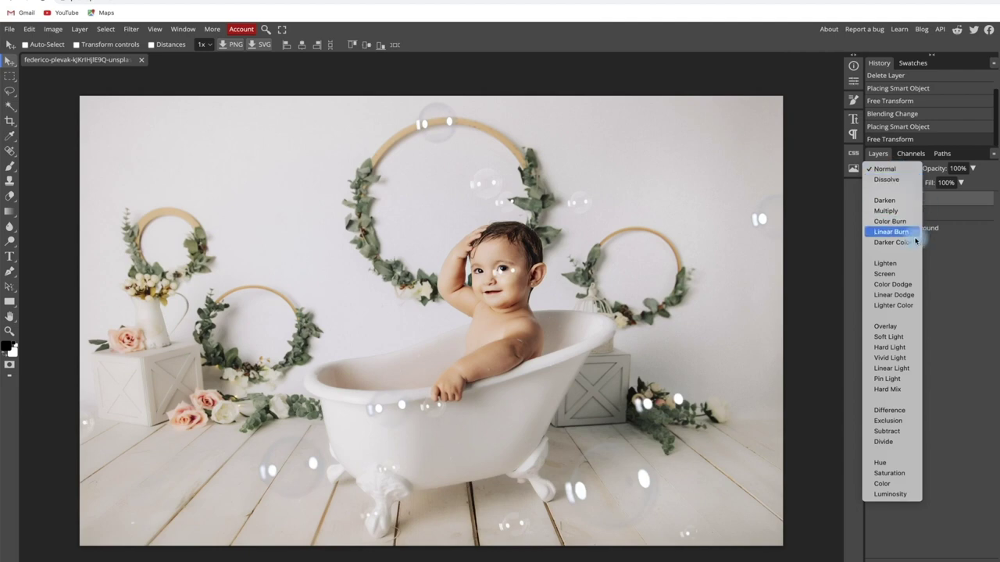
{"action": "left_click", "coordinate": [883, 274]}
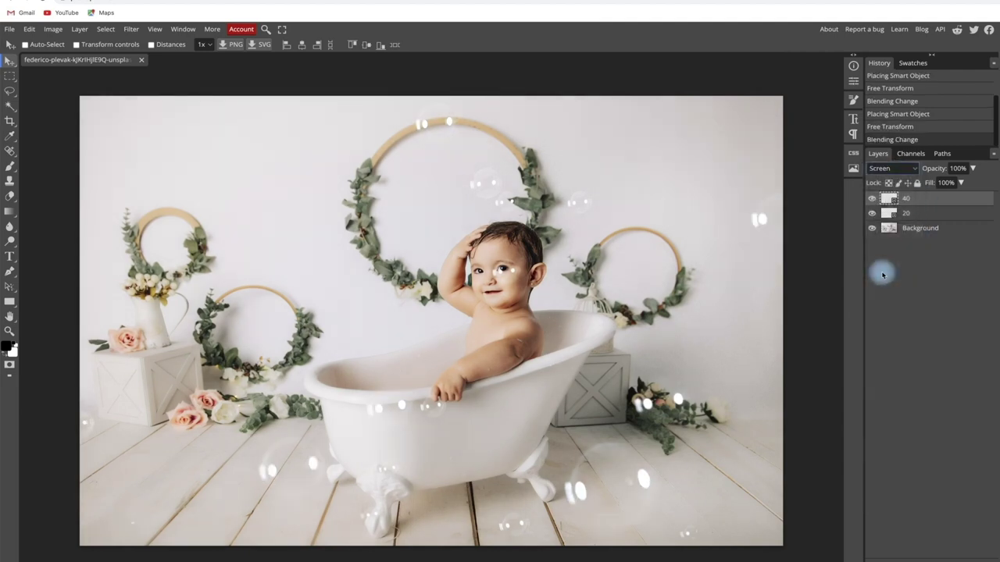
{"action": "left_click", "coordinate": [893, 168]}
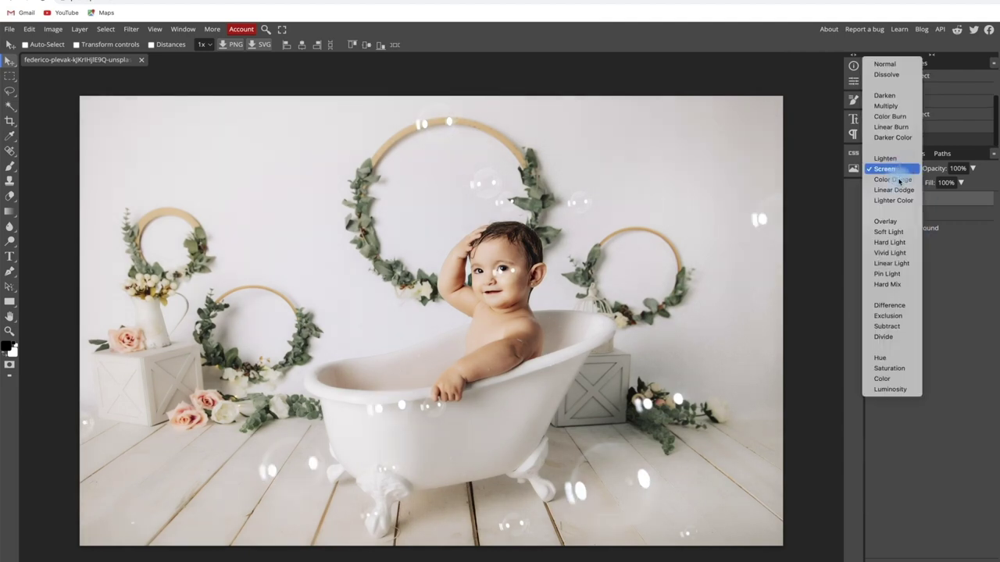
{"action": "left_click", "coordinate": [898, 190]}
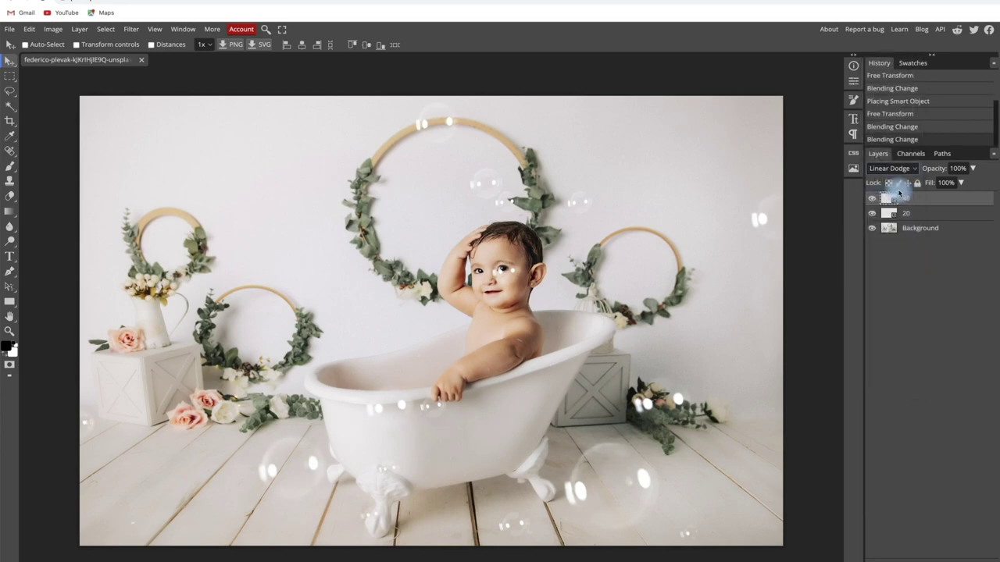
{"action": "left_click", "coordinate": [898, 171]}
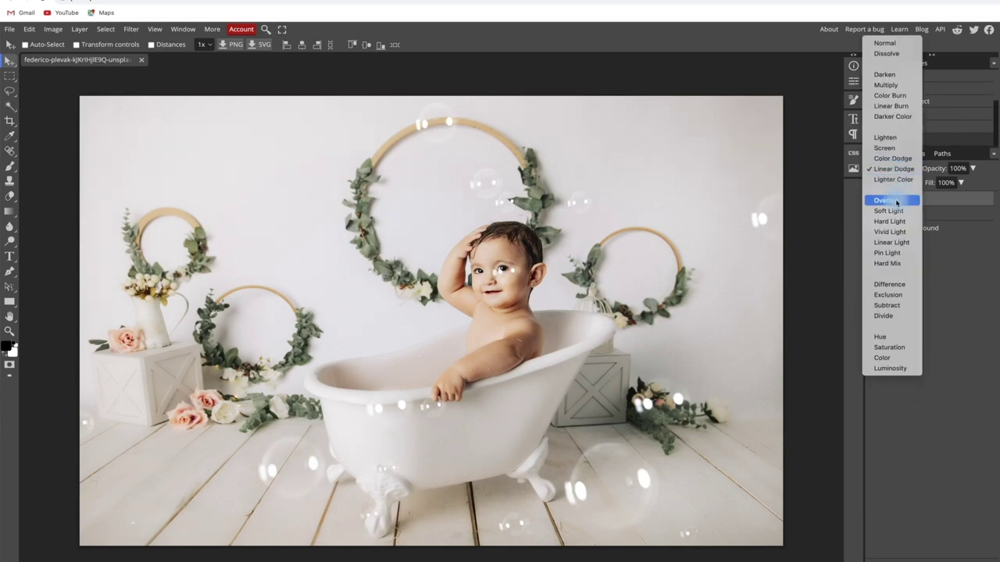
{"action": "left_click", "coordinate": [896, 203]}
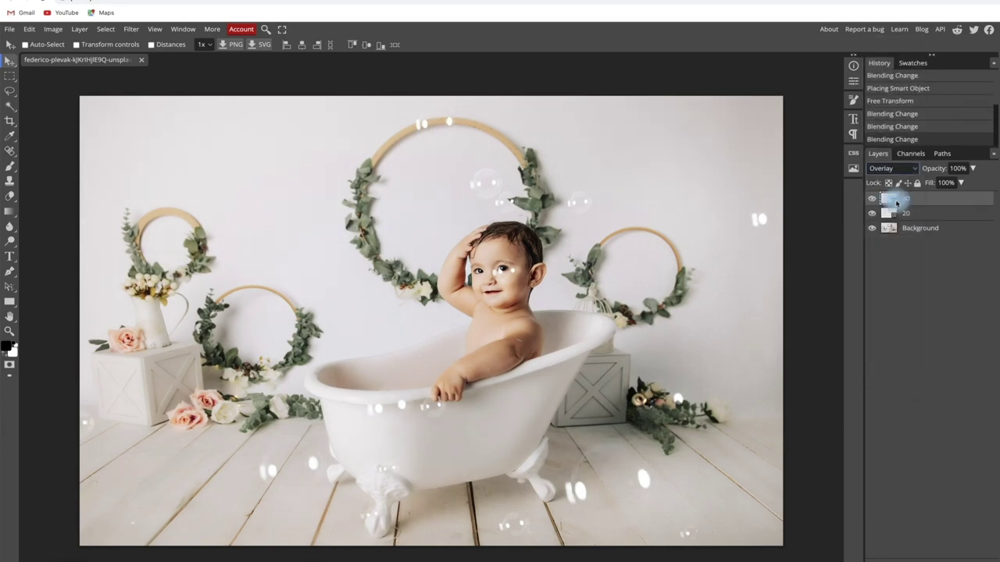
{"action": "left_click", "coordinate": [896, 170]}
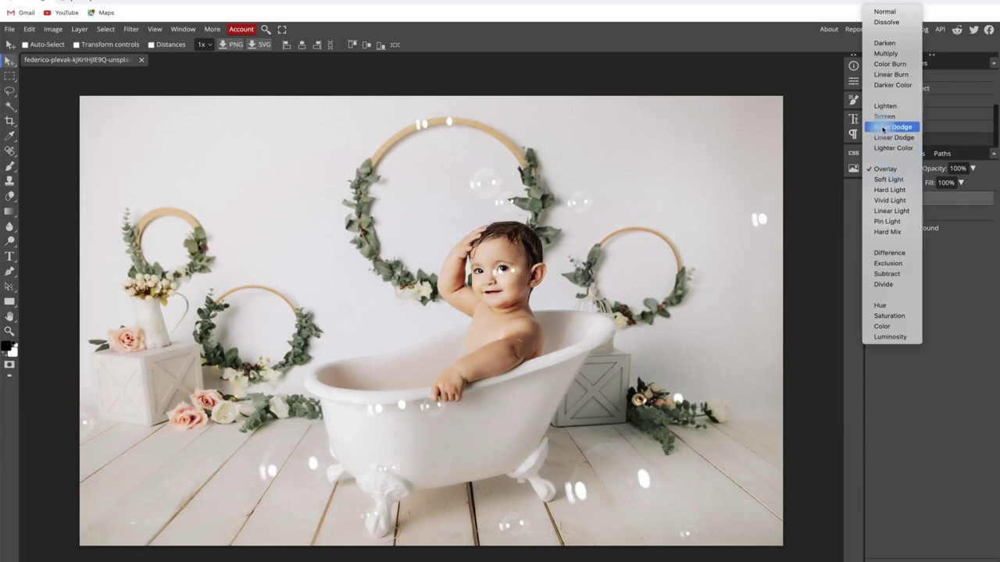
{"action": "left_click", "coordinate": [891, 139]}
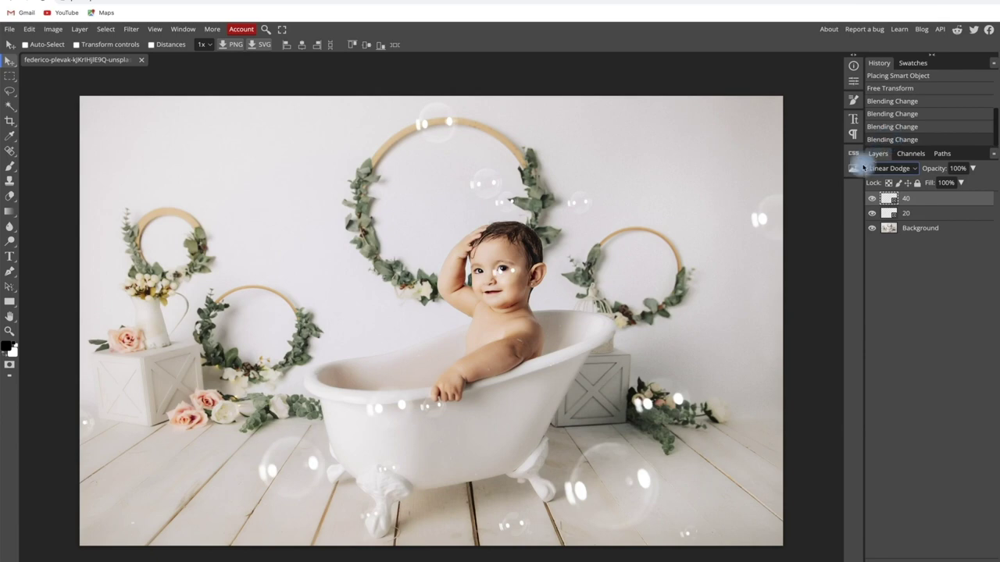
Move layer 20's small bubbles slightly right and lower on the photo.
{"action": "left_click", "coordinate": [883, 216]}
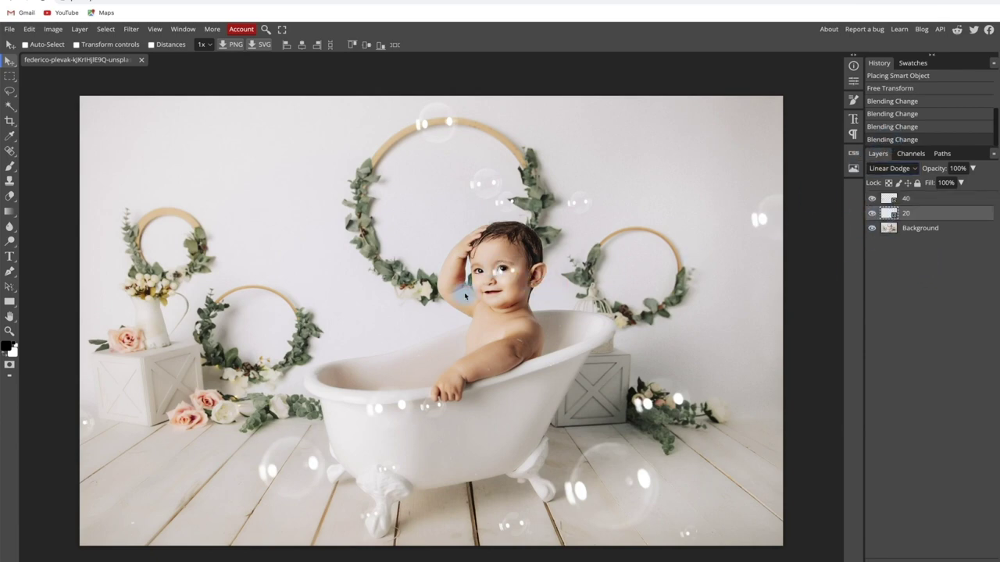
{"action": "mouse_move", "coordinate": [524, 274]}
{"action": "left_mouse_down"}
{"action": "mouse_move", "coordinate": [543, 283]}
{"action": "mouse_move", "coordinate": [574, 236]}
{"action": "left_mouse_up"}
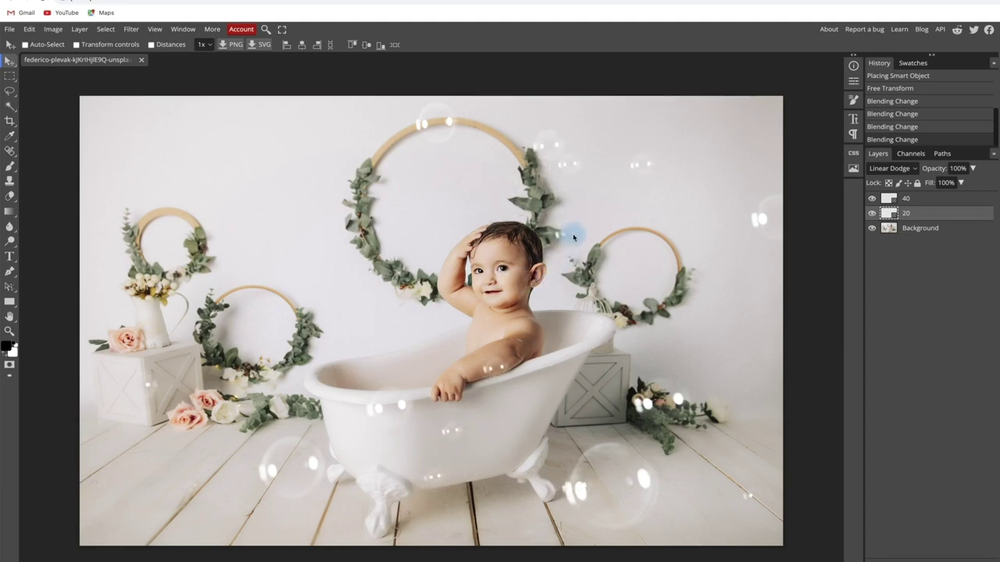
{"action": "left_click_drag", "start_coordinate": [573, 236], "coordinate": [557, 231]}
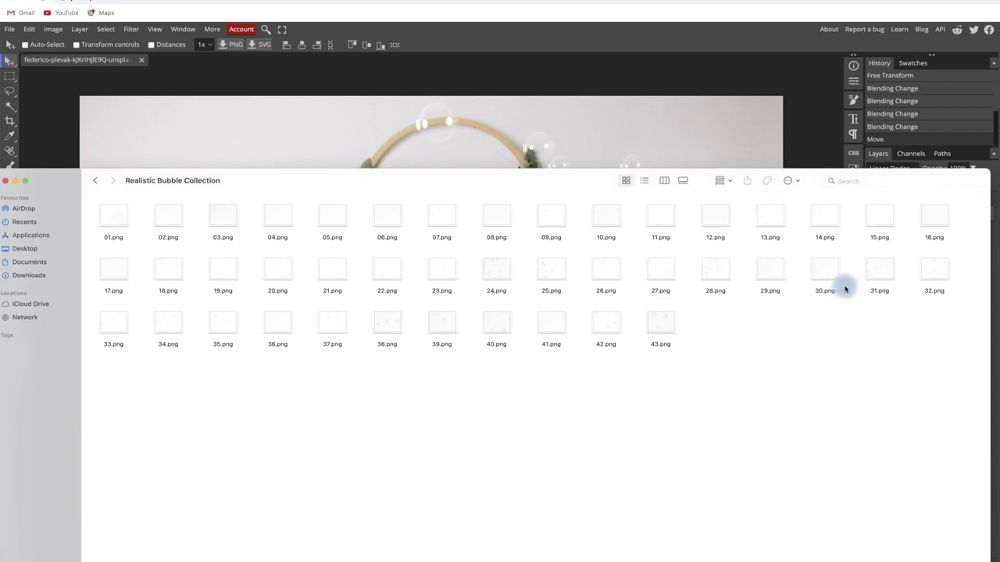
Drop bubble image 04.png on the photo and enlarge it to cover the whole frame.
{"action": "left_click_drag", "start_coordinate": [278, 216], "coordinate": [313, 154]}
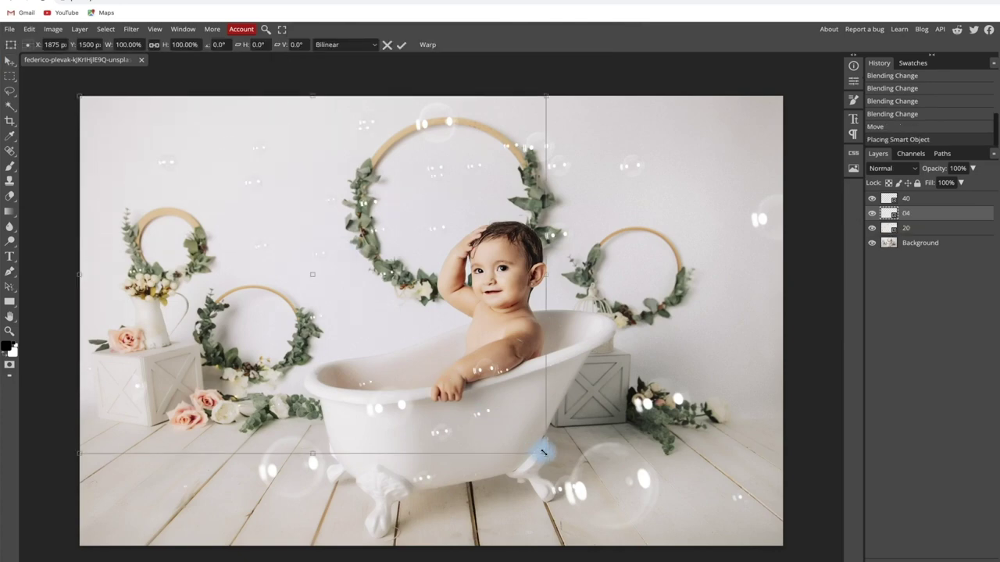
{"action": "mouse_move", "coordinate": [543, 453]}
{"action": "left_mouse_down"}
{"action": "mouse_move", "coordinate": [764, 551]}
{"action": "mouse_move", "coordinate": [806, 560]}
{"action": "mouse_move", "coordinate": [800, 551]}
{"action": "left_mouse_up"}
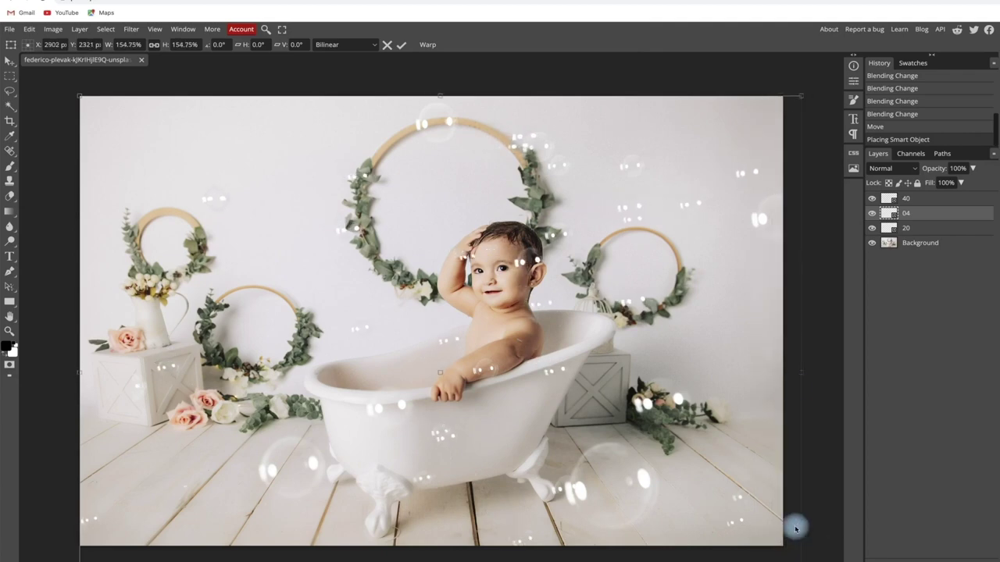
{"action": "left_click", "coordinate": [893, 169]}
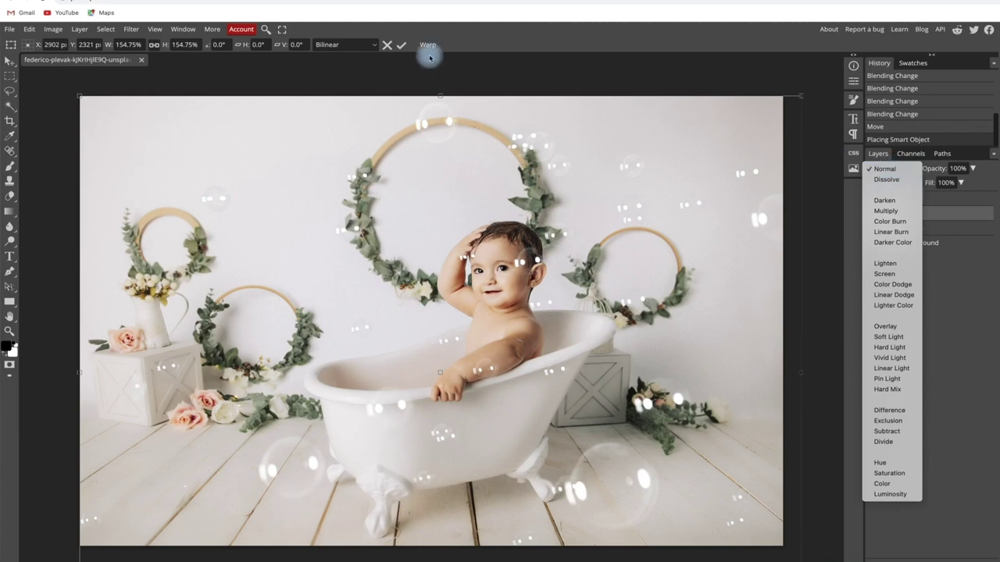
{"action": "left_click", "coordinate": [399, 45]}
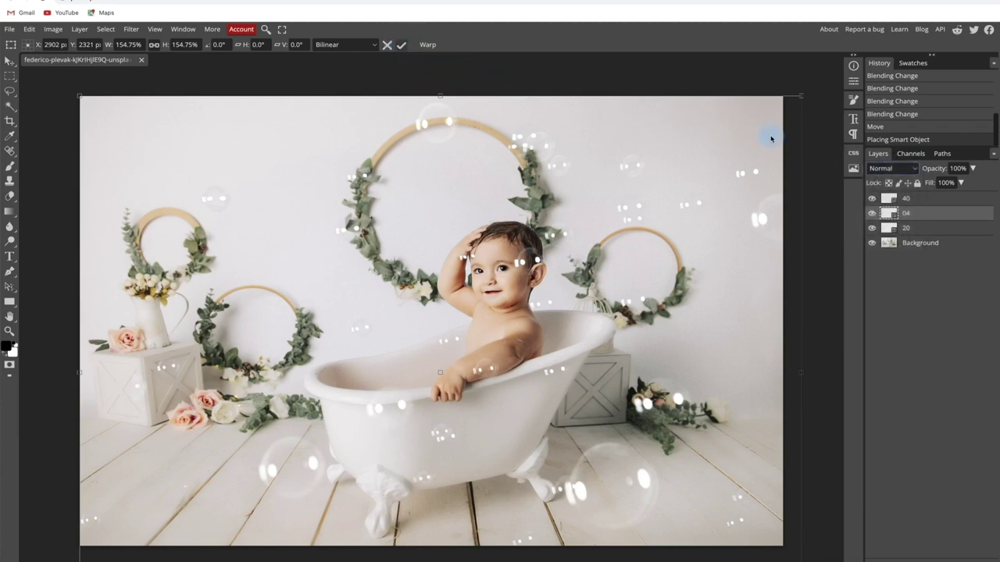
{"action": "left_click", "coordinate": [401, 45]}
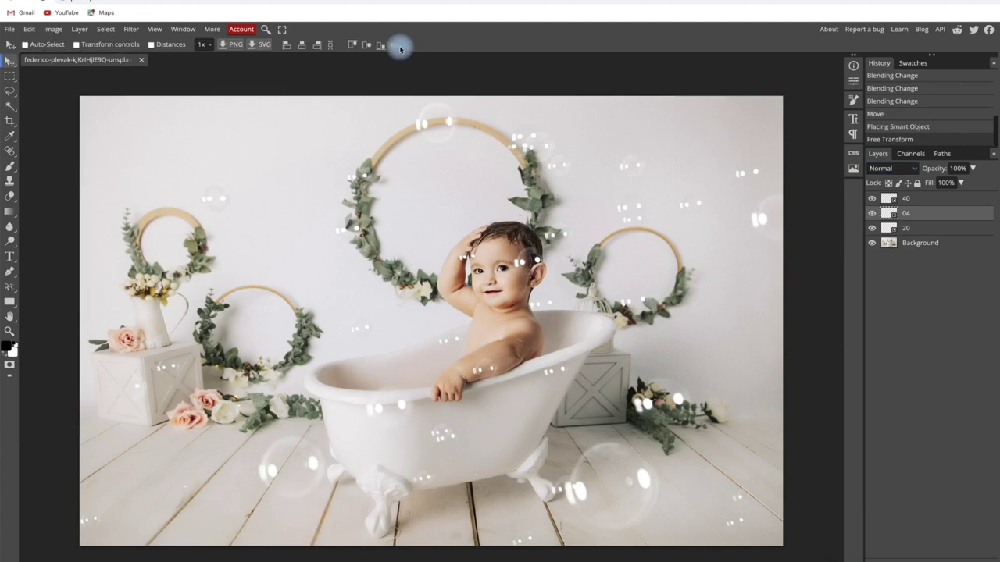
Set layer 04's blend mode to Linear Dodge.
{"action": "left_click", "coordinate": [886, 169]}
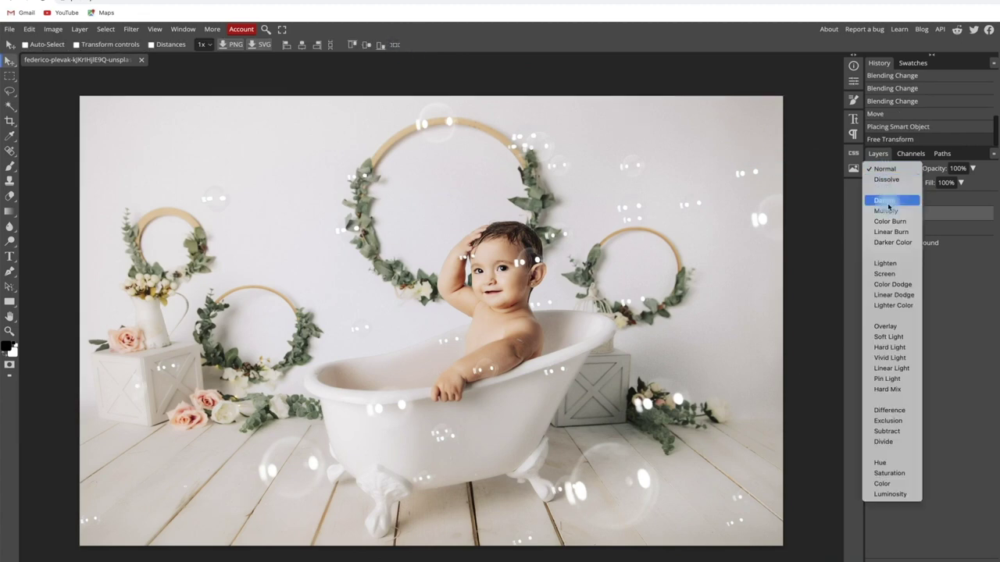
{"action": "left_click", "coordinate": [895, 295]}
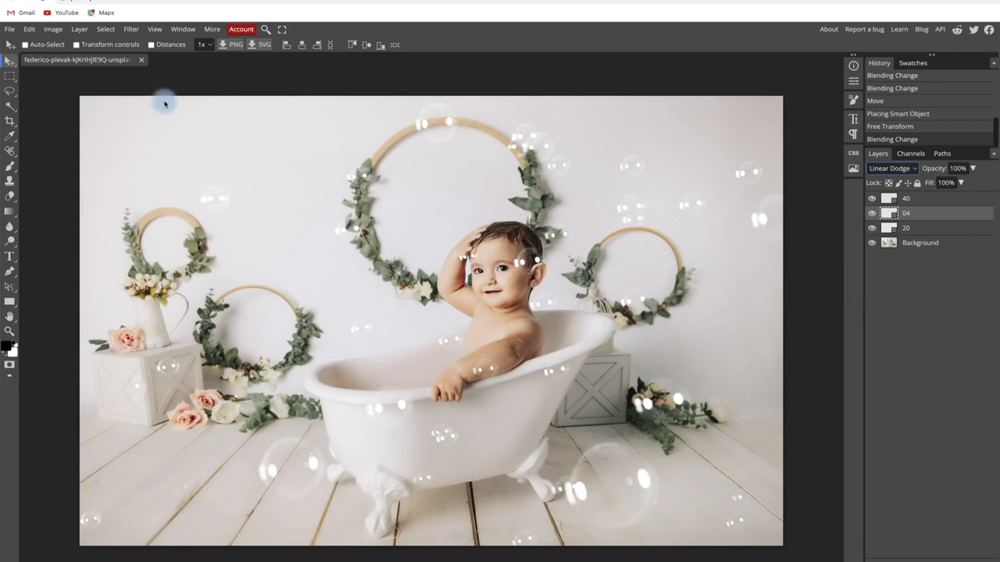
{"action": "left_click", "coordinate": [15, 31]}
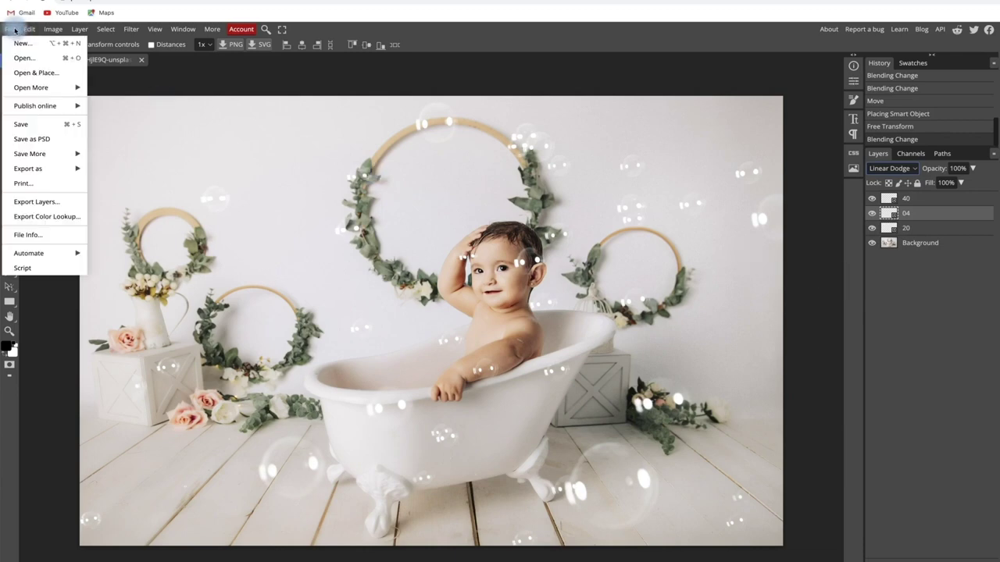
{"action": "mouse_move", "coordinate": [40, 168]}
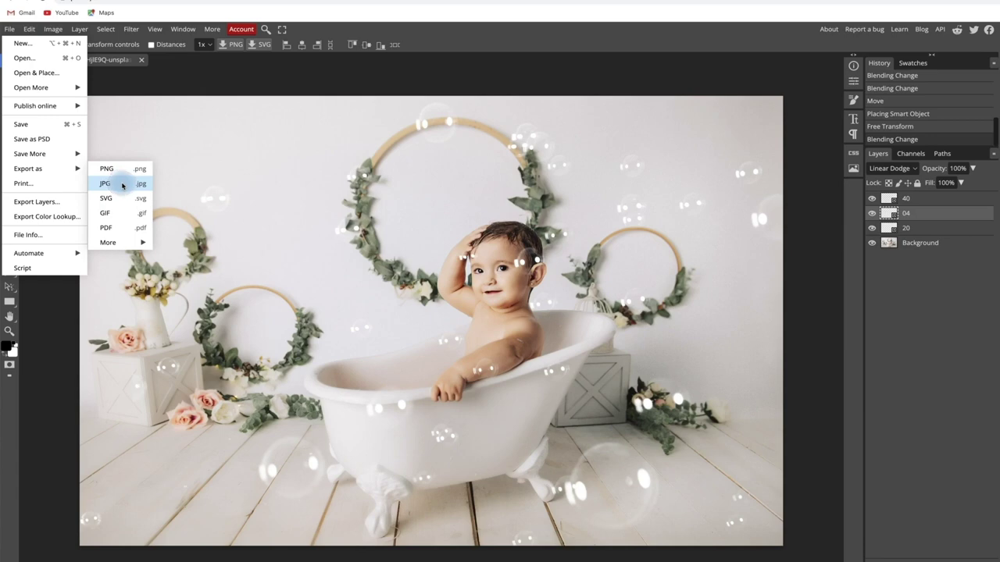
Export the composite as a 100%-quality JPG and open the downloaded image.
{"action": "left_click", "coordinate": [121, 185]}
{"action": "left_click_drag", "start_coordinate": [355, 189], "coordinate": [430, 192]}
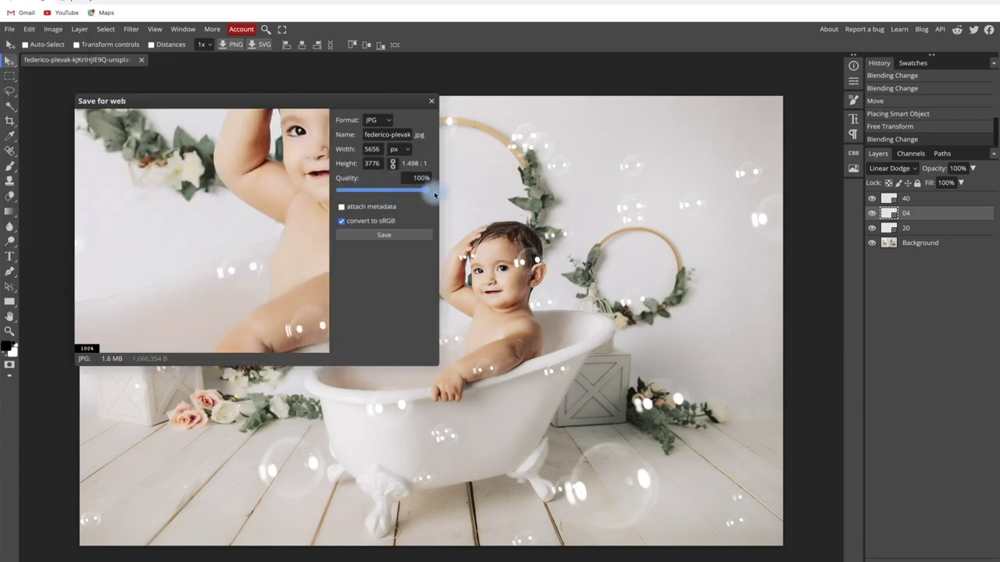
{"action": "left_click", "coordinate": [368, 236]}
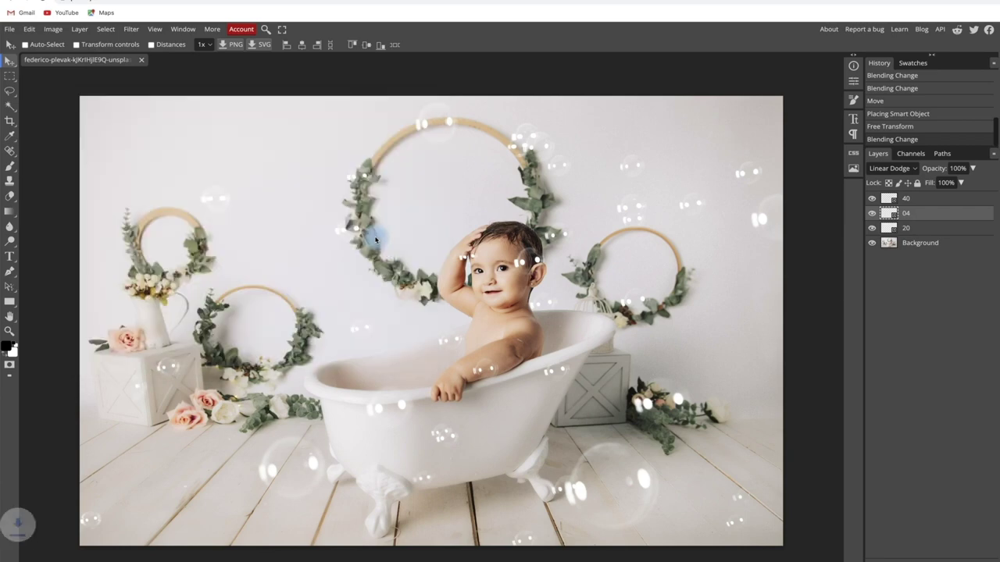
{"action": "left_click", "coordinate": [30, 557]}
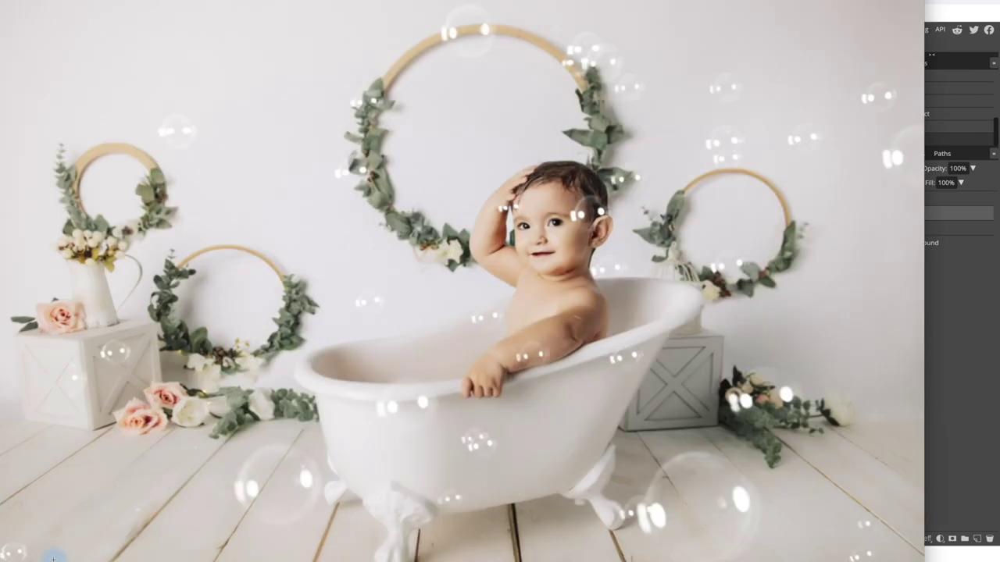
{"action": "left_click", "coordinate": [658, 248]}
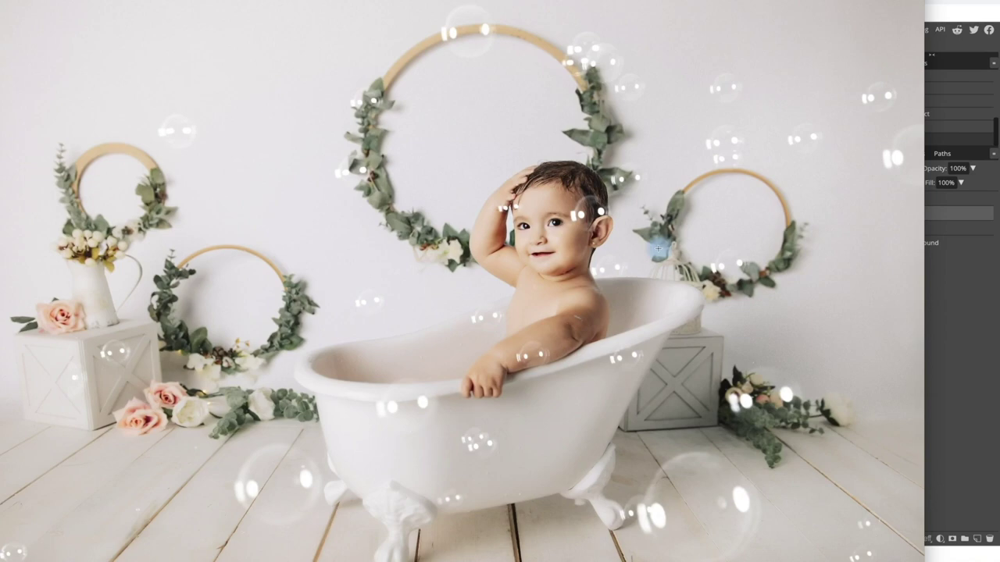